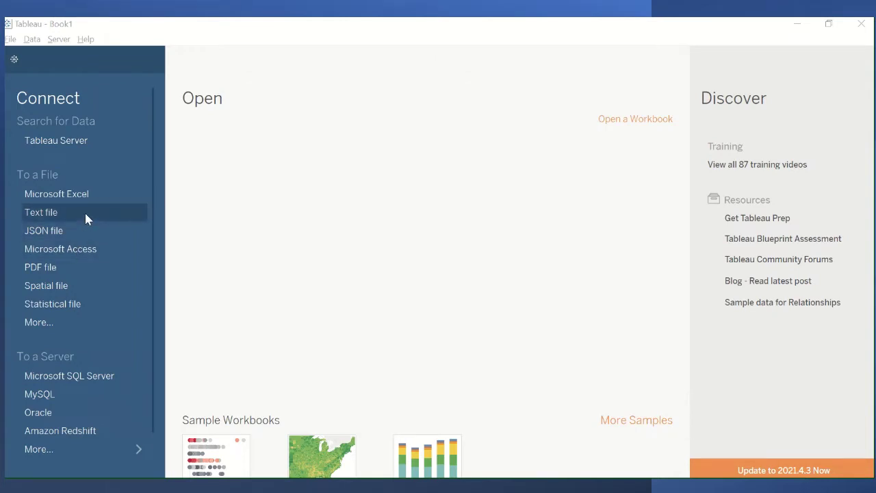
# Connect to the saved Sample - Superstore data source
pyautogui.scroll(-2, 86, 217)
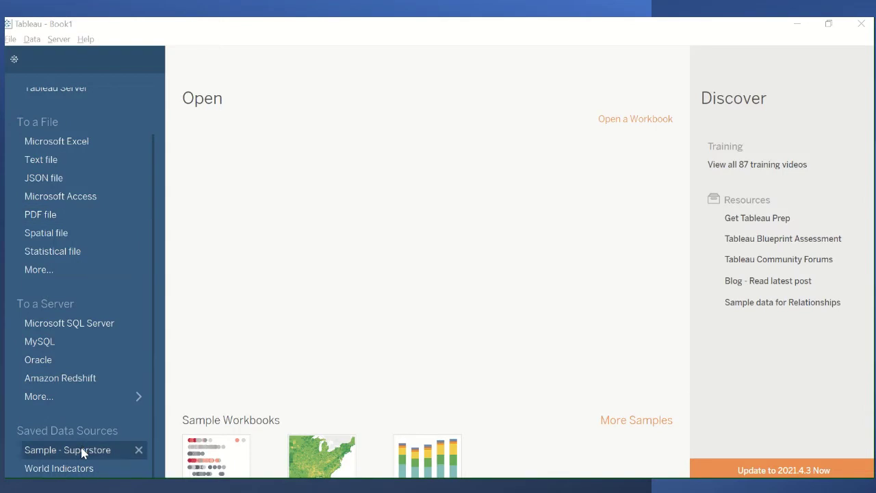
pyautogui.scroll(2, 96, 222)
pyautogui.scroll(-2, 110, 217)
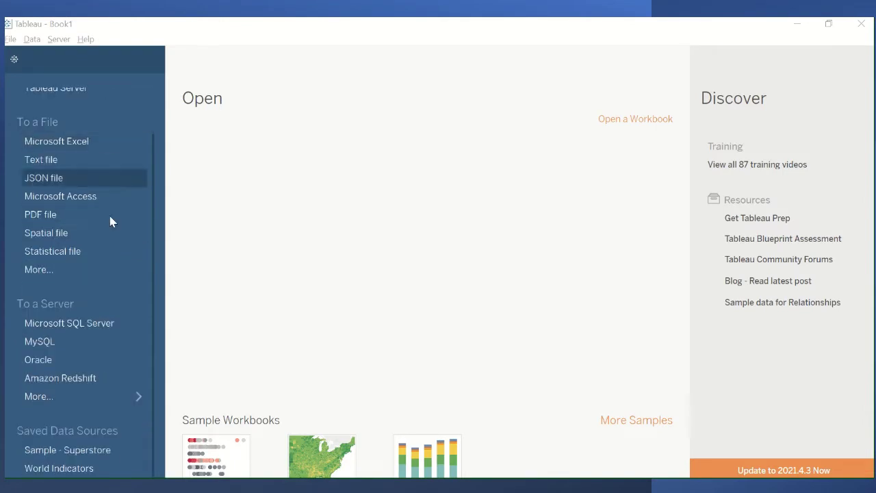
pyautogui.click(94, 448)
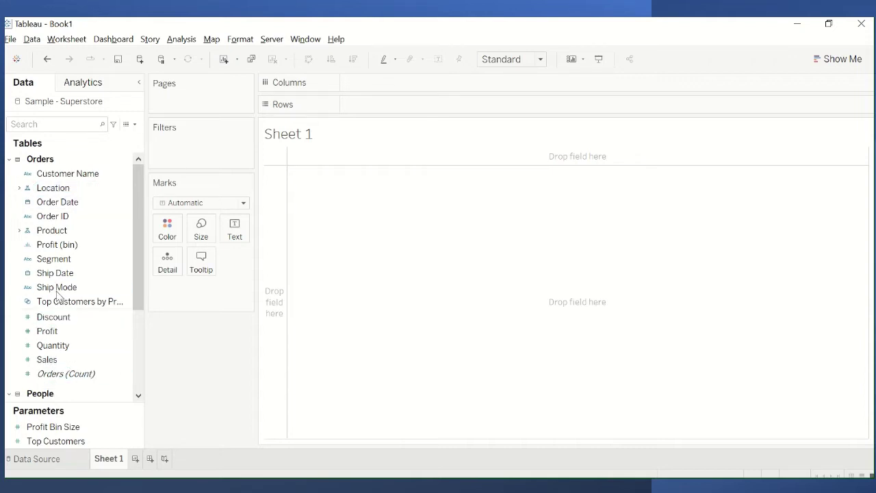
pyautogui.click(57, 363)
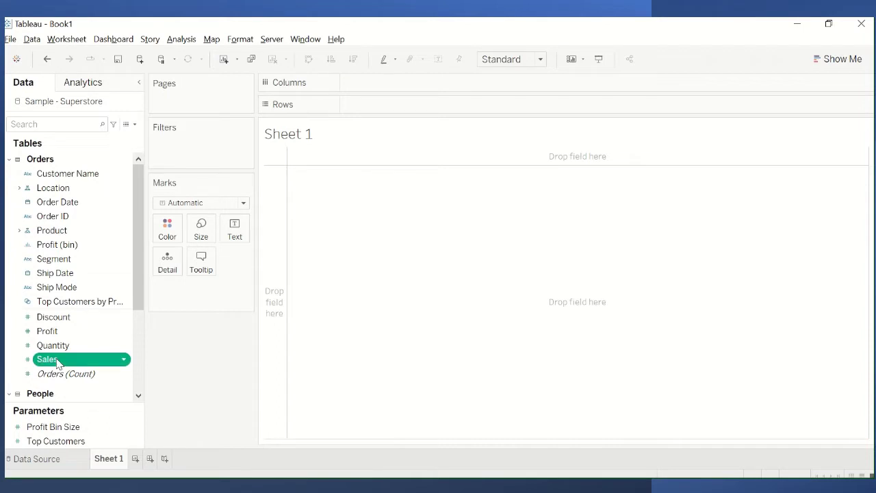
pyautogui.doubleClick(57, 363)
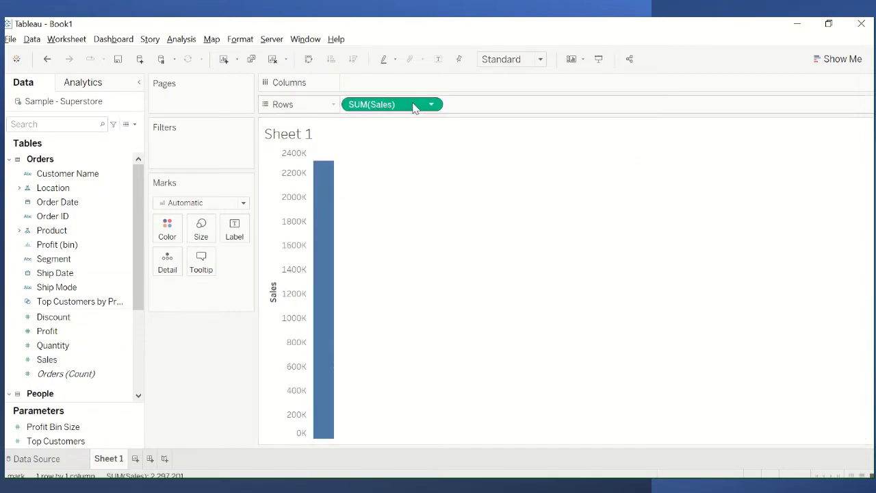
pyautogui.click(48, 59)
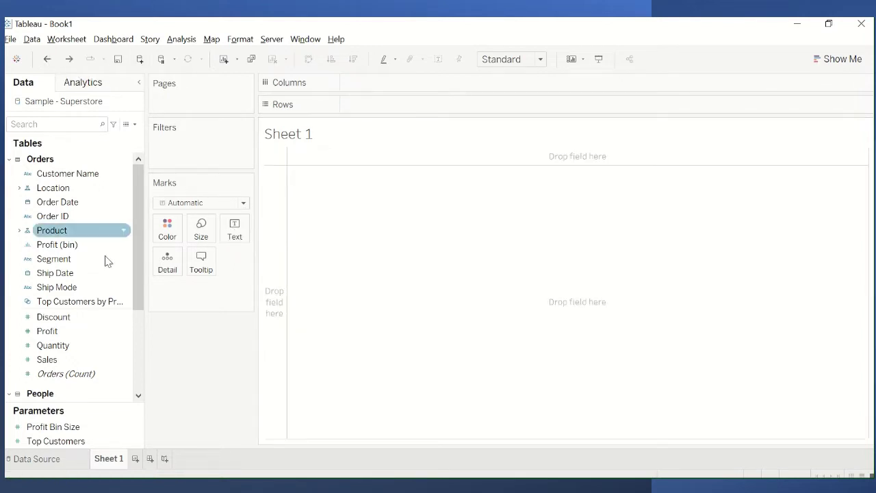
# Build a bar chart with Sales on Rows and Sub-Category from the Product hierarchy on Columns
pyautogui.moveTo(51, 364); pyautogui.dragTo(367, 111)
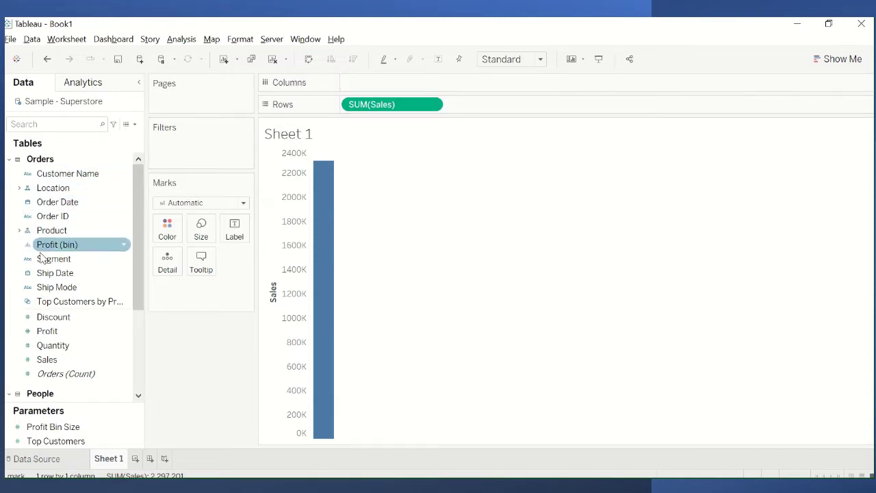
pyautogui.scroll(-3, 62, 247)
pyautogui.scroll(3, 60, 250)
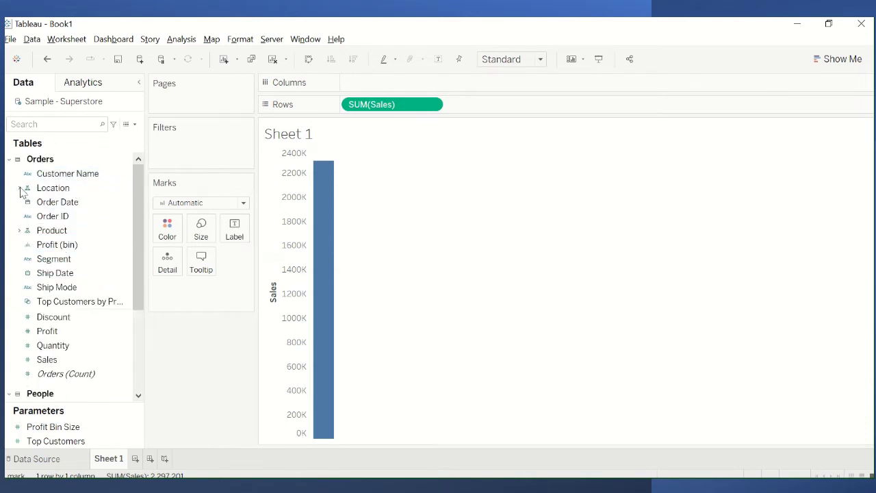
pyautogui.click(23, 230)
pyautogui.click(20, 231)
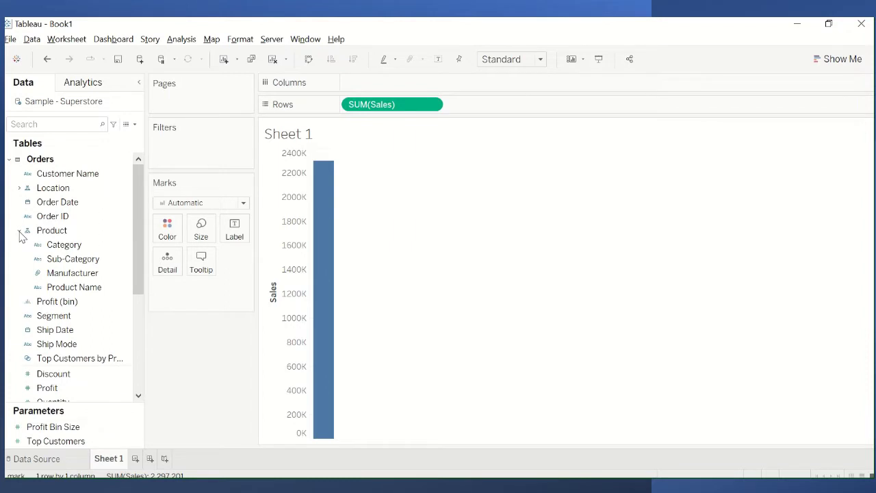
pyautogui.doubleClick(72, 259)
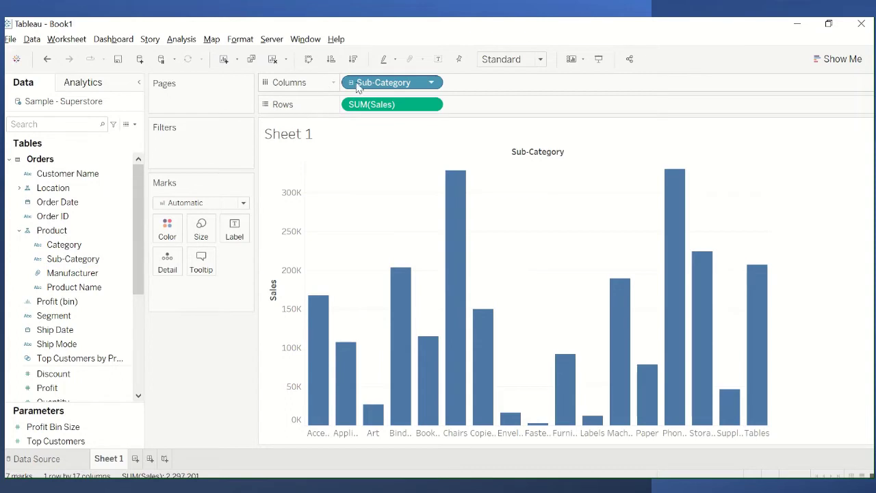
pyautogui.click(47, 60)
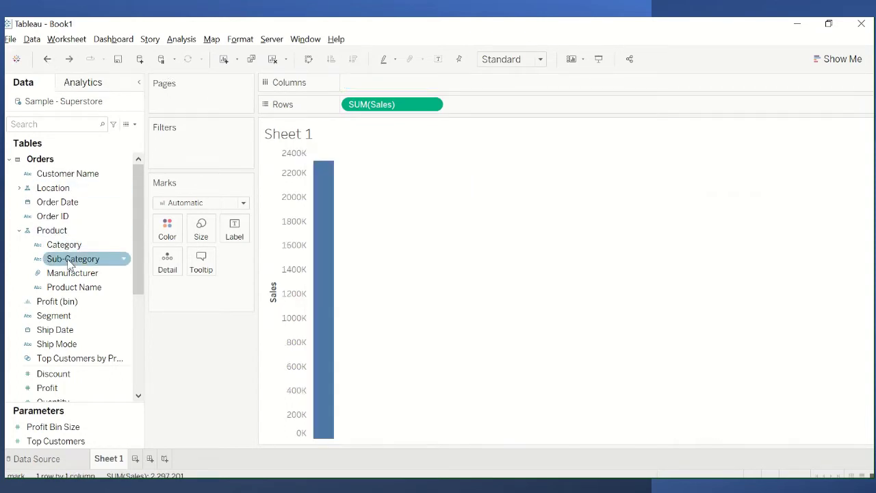
pyautogui.moveTo(70, 263); pyautogui.dragTo(385, 88)
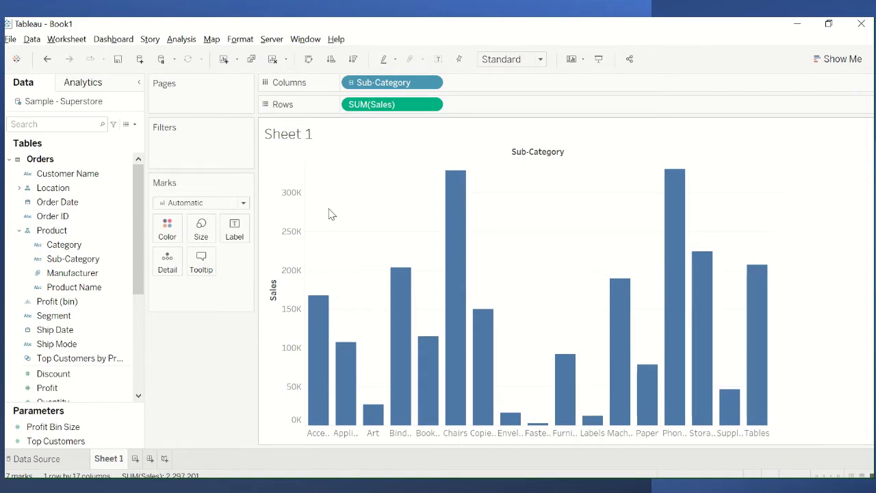
# Cycle the sort on the Sales axis through descending and ascending, and clear it again
pyautogui.moveTo(322, 377)
pyautogui.click(272, 278)
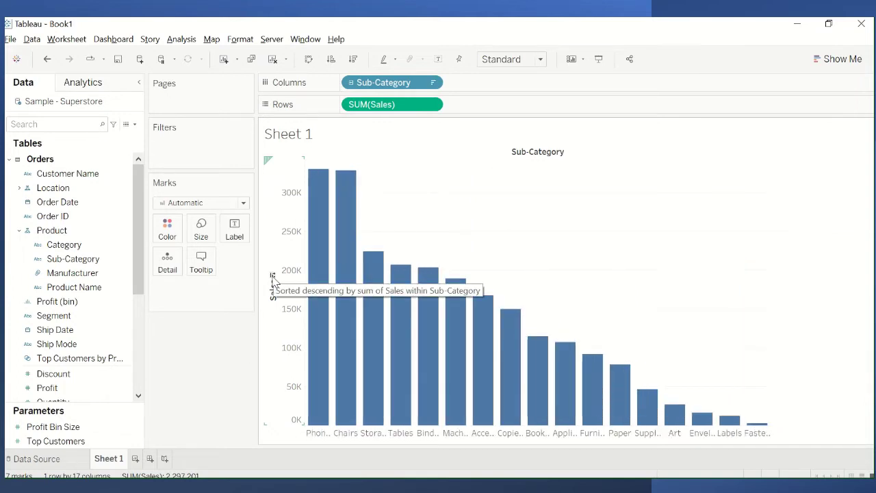
pyautogui.click(272, 278)
pyautogui.click(273, 278)
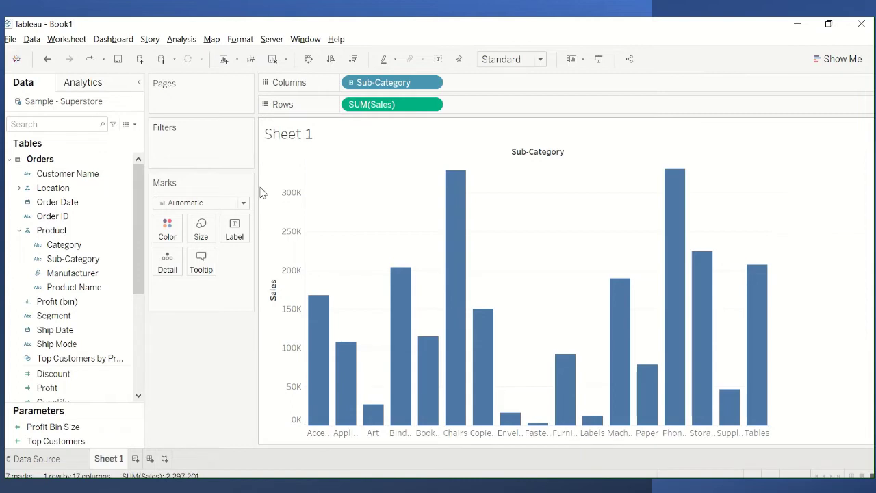
# Sort the Sub-Category bars by Sales in descending order and finally in ascending order
pyautogui.click(353, 60)
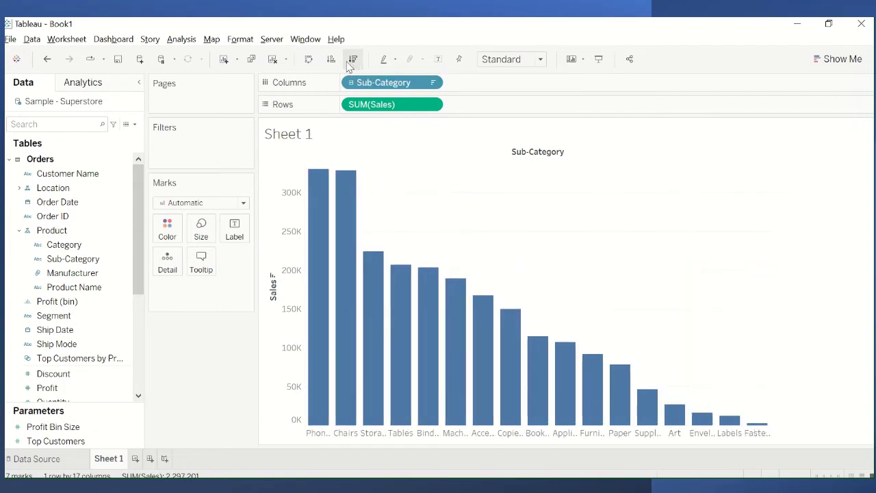
pyautogui.click(331, 60)
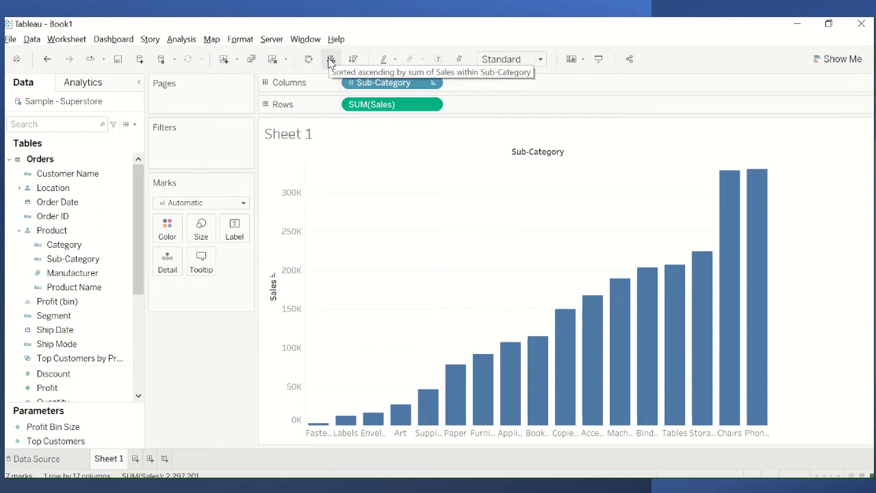
pyautogui.click(333, 61)
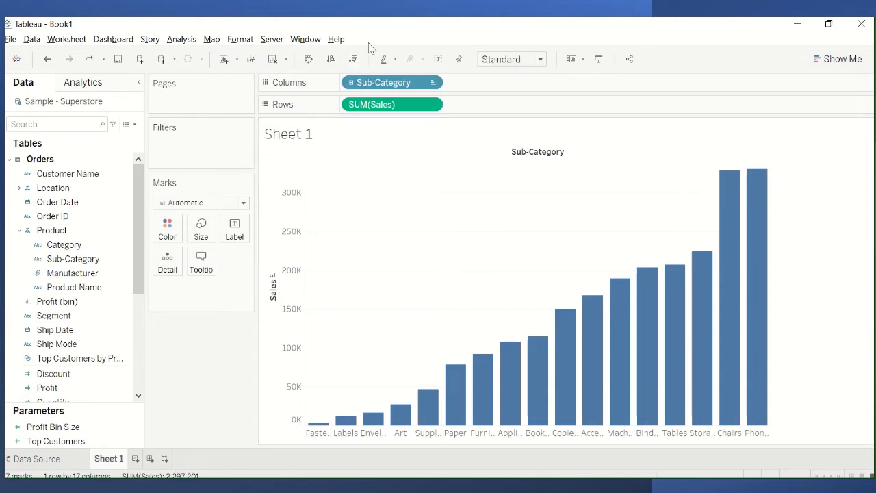
pyautogui.click(47, 60)
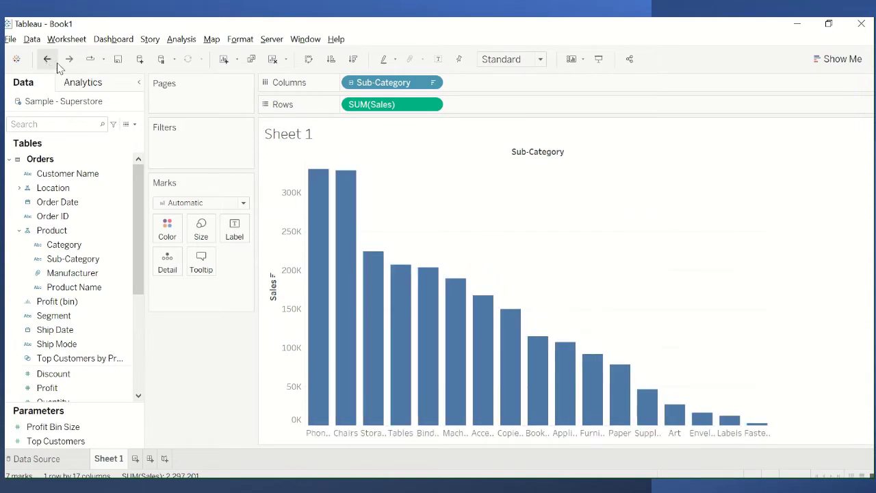
pyautogui.click(69, 59)
# Try swapping the chart's rows and columns, and undo the swap
pyautogui.click(309, 59)
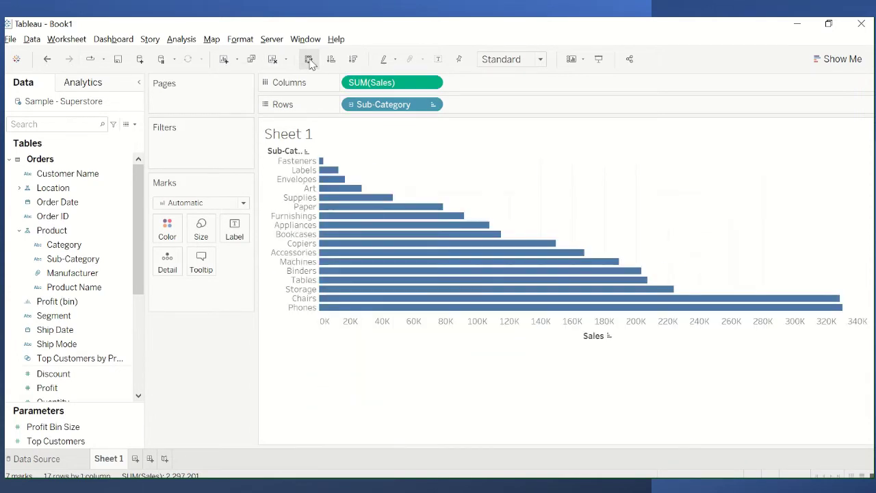
pyautogui.click(46, 59)
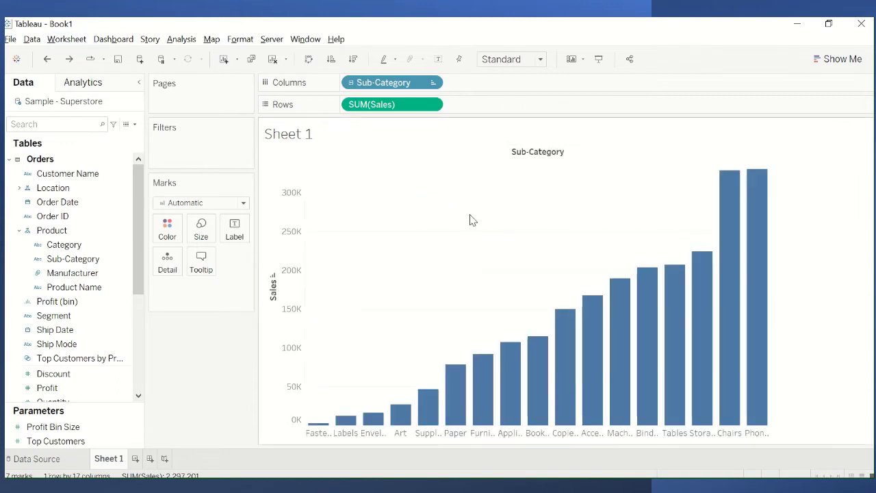
# Apply a Running Total quick table calculation to the Sales measure on Rows
pyautogui.moveTo(711, 292)
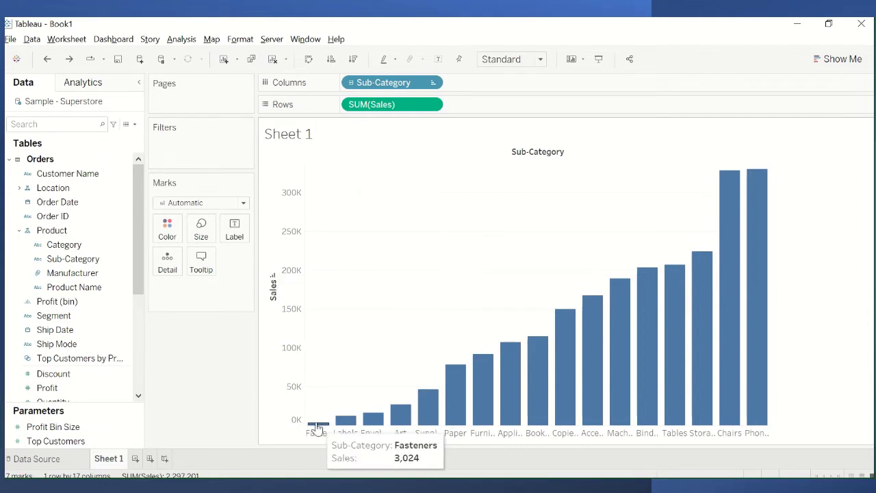
pyautogui.moveTo(401, 415)
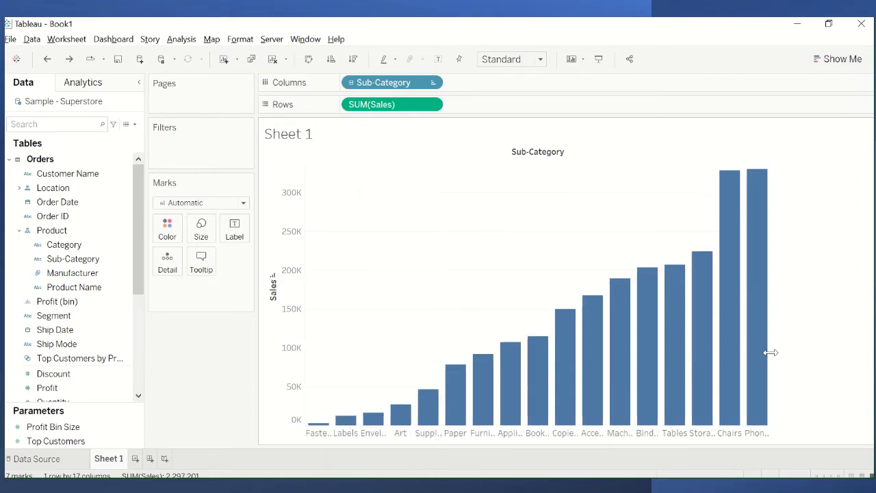
pyautogui.moveTo(756, 363)
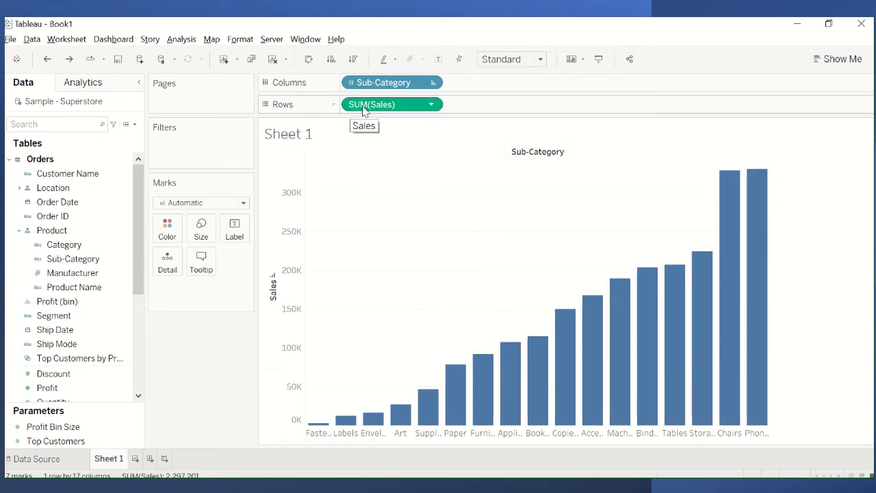
pyautogui.click(431, 105)
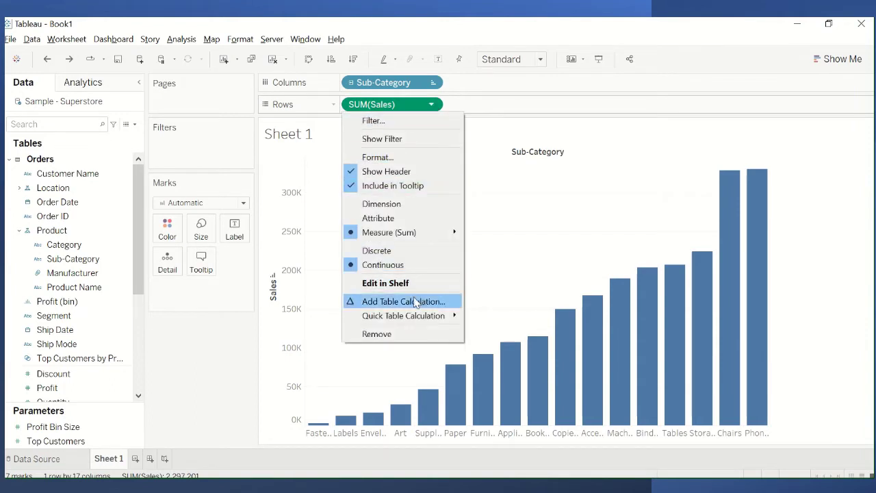
pyautogui.moveTo(415, 319)
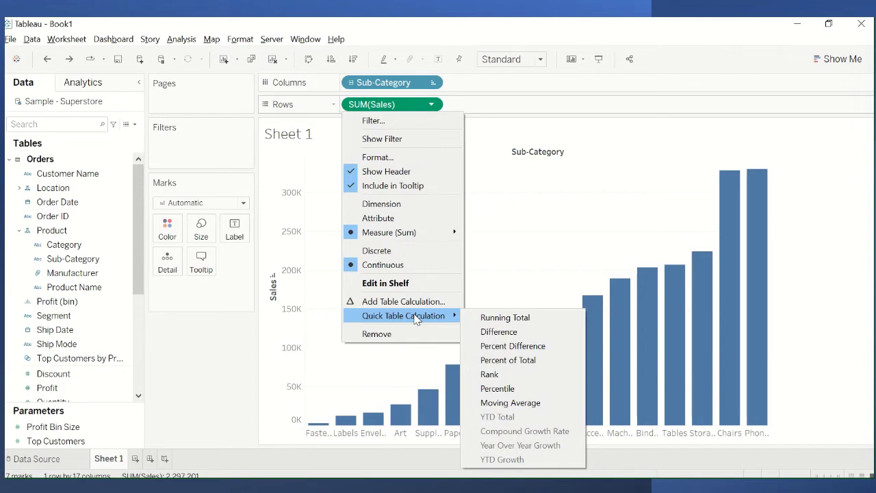
pyautogui.click(503, 317)
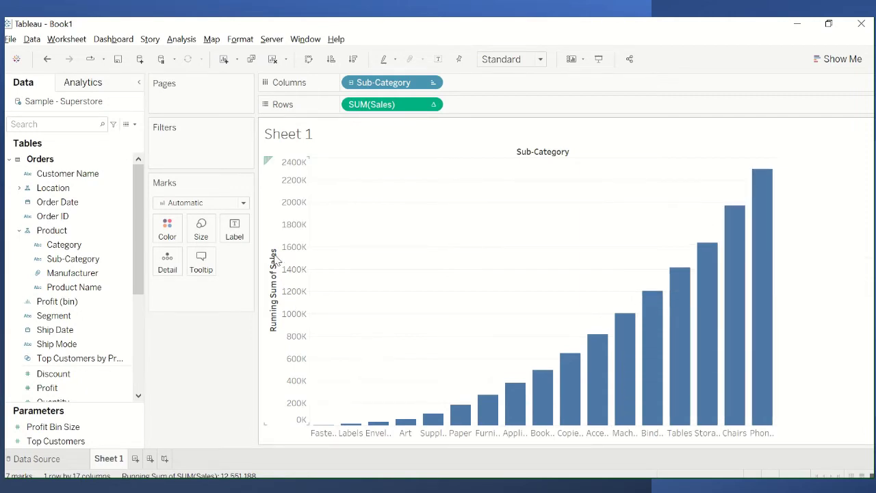
# Examine the running sum of sales on the Binders, Chairs and Phones bars
pyautogui.moveTo(653, 388)
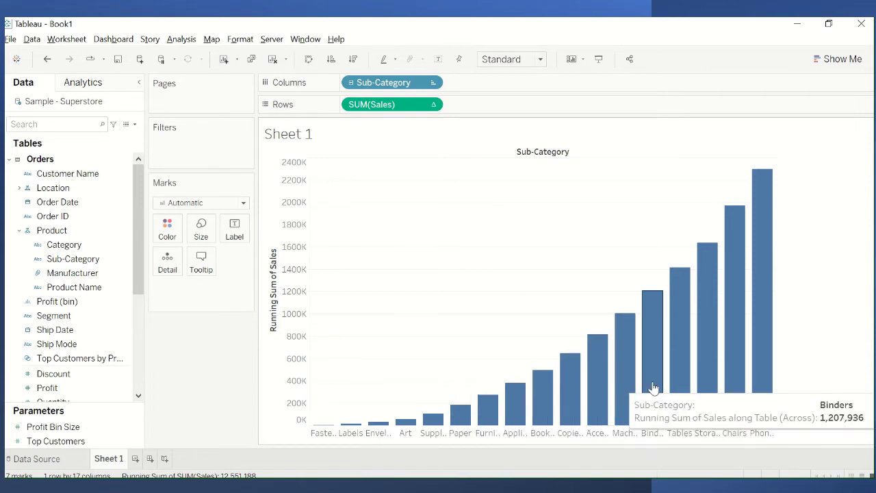
pyautogui.moveTo(764, 368)
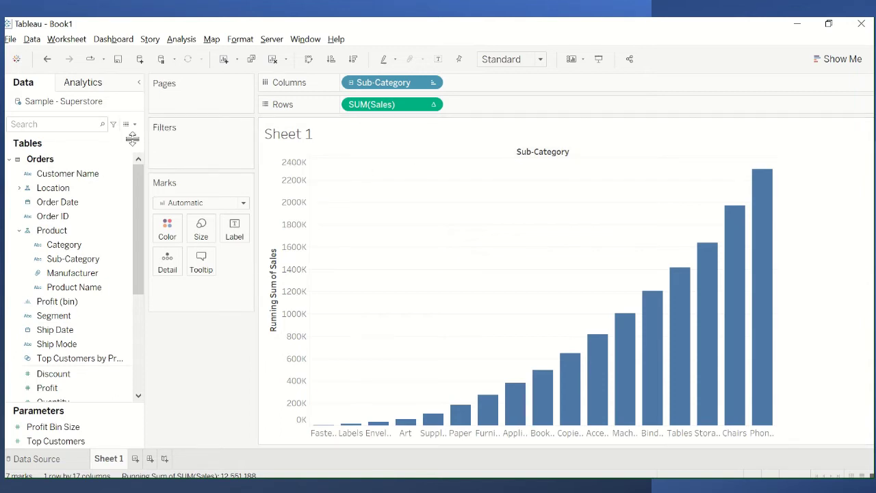
pyautogui.click(110, 173)
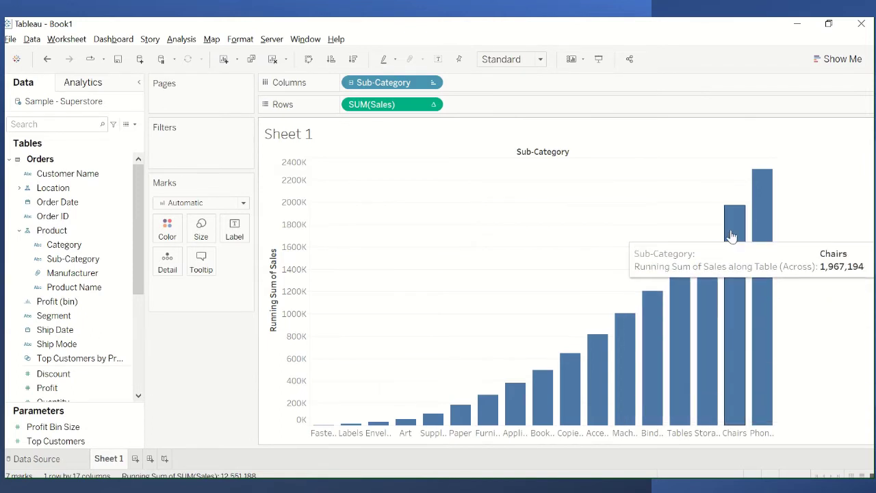
pyautogui.moveTo(756, 221)
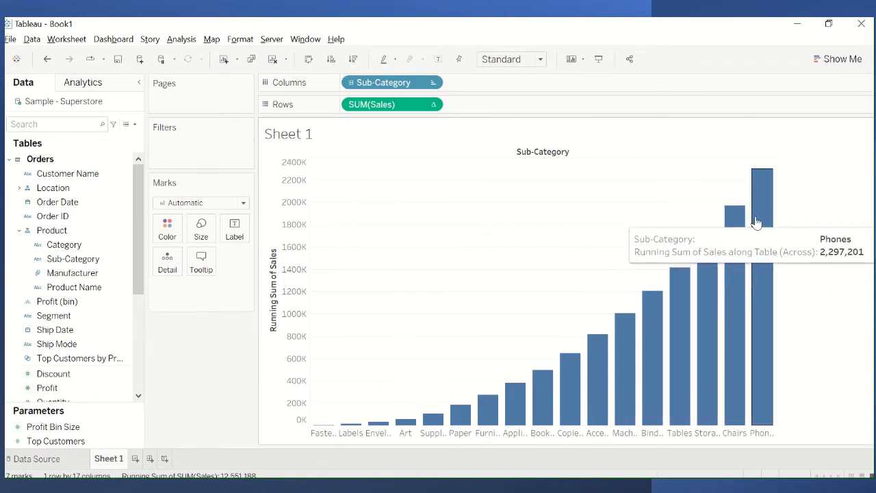
# Create a calculated field in the Orders data and name it Sales Difference
pyautogui.click(135, 124)
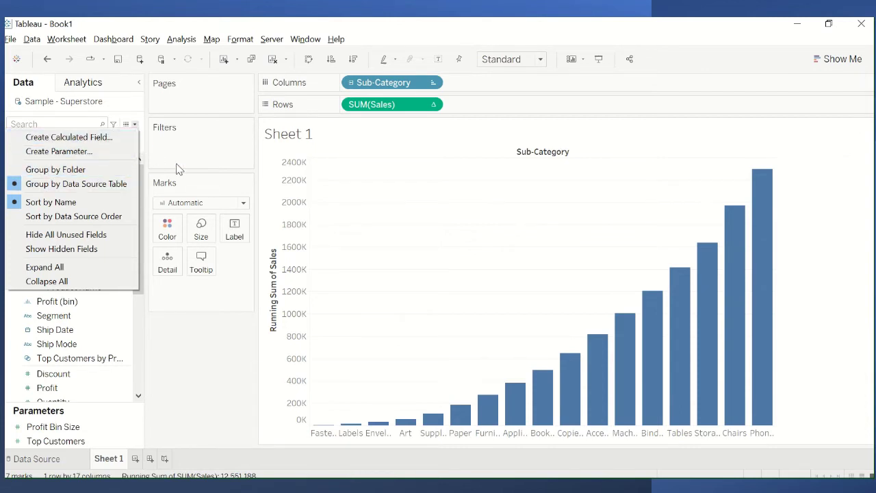
pyautogui.click(165, 146)
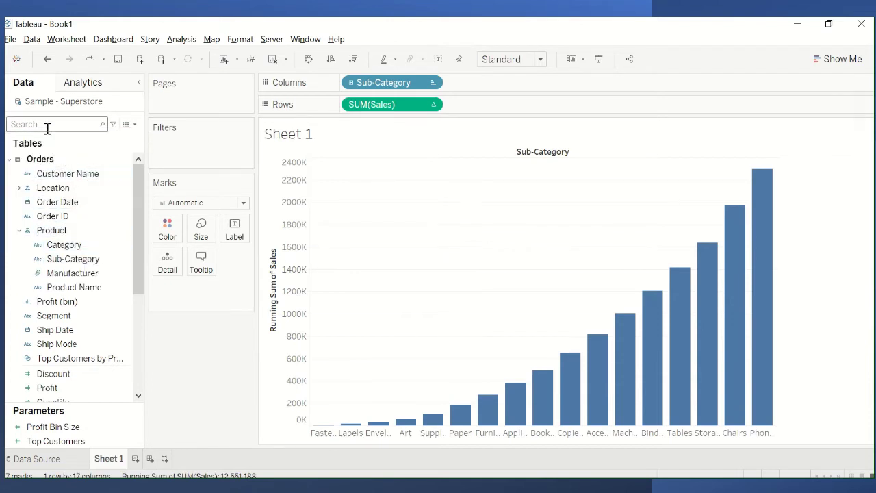
pyautogui.click(135, 124)
pyautogui.click(123, 139)
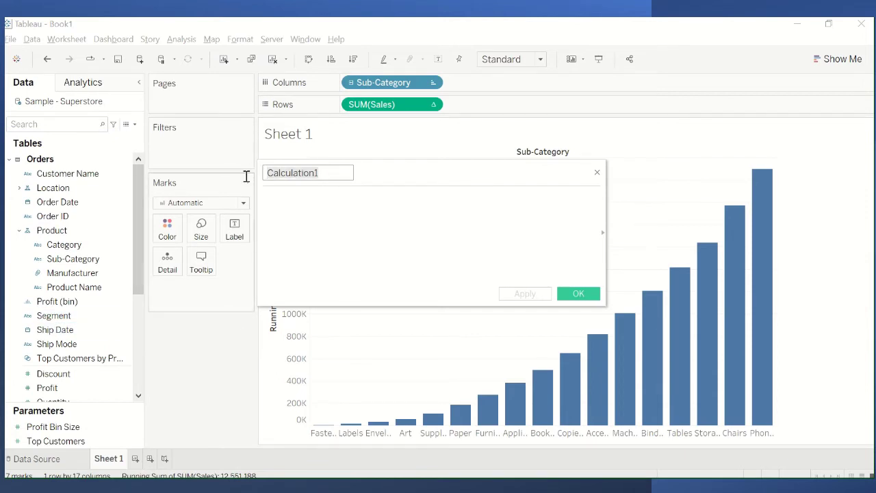
pyautogui.write('Sal')
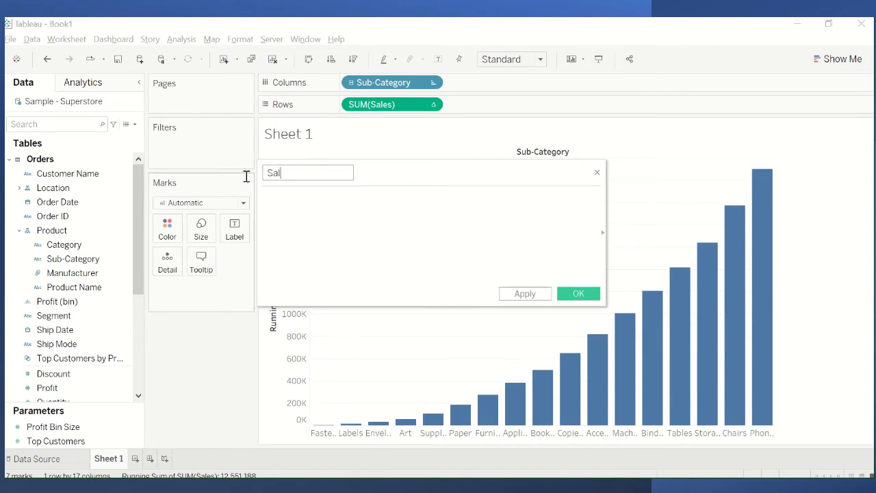
pyautogui.write('es Difference')
pyautogui.click(310, 208)
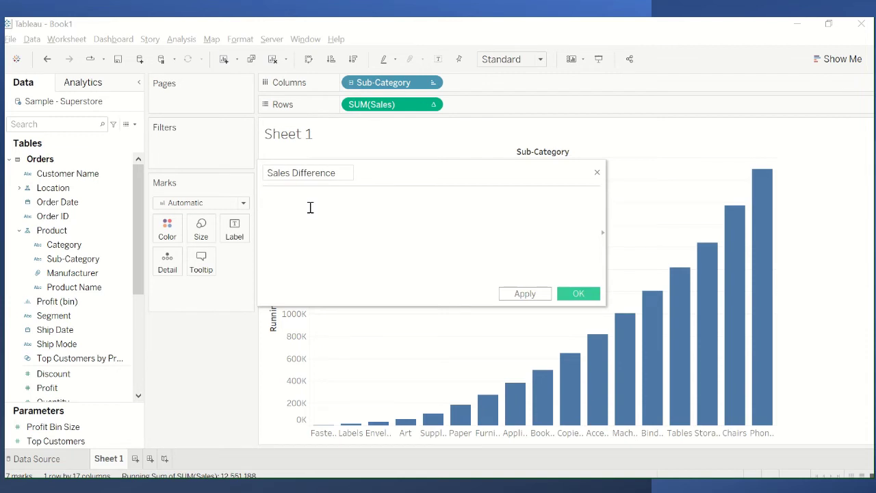
# Write the Sales Difference formula as -[Sales] and apply the calculation
pyautogui.write('-')
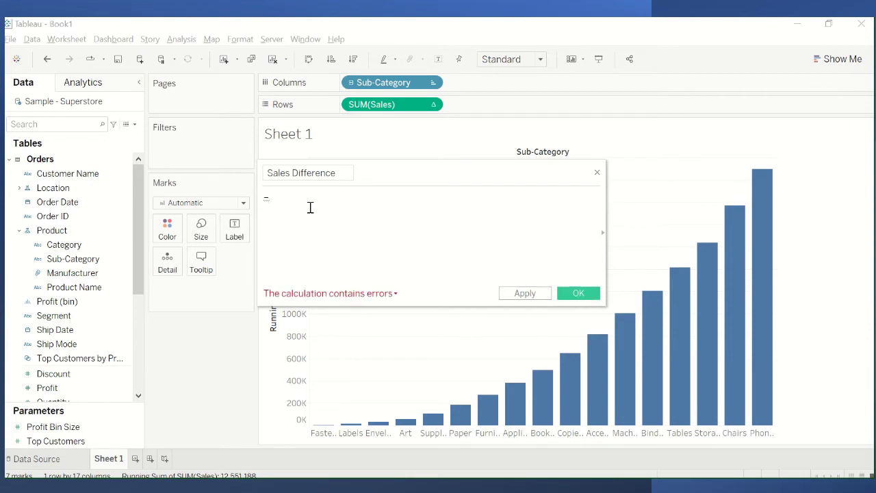
pyautogui.write('[')
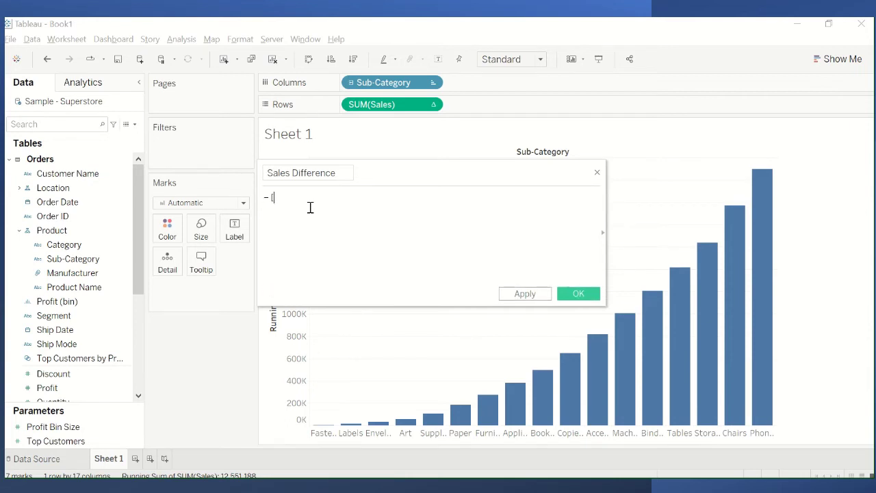
pyautogui.write('Sa')
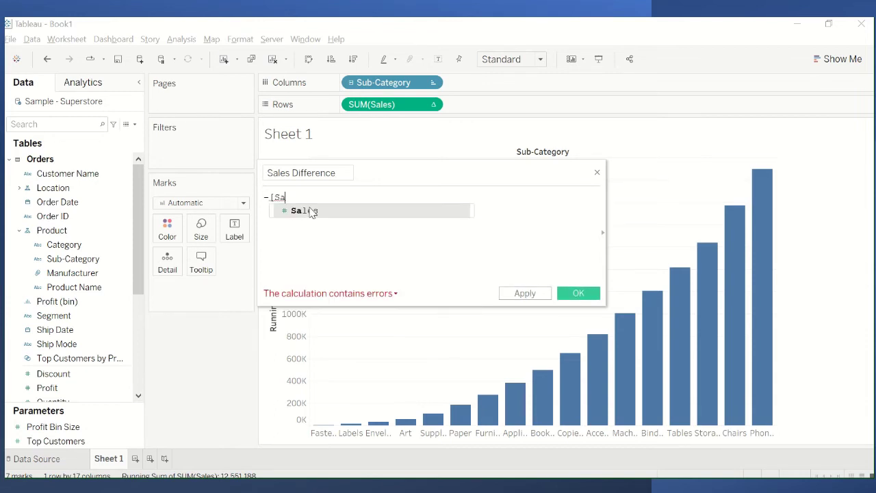
pyautogui.write('les')
pyautogui.click(310, 211)
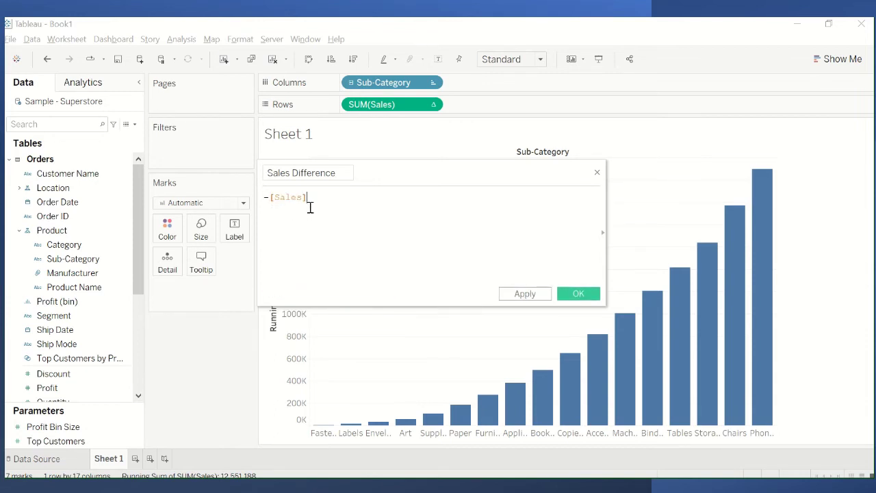
pyautogui.press('BackSpace')
pyautogui.press('BackSpace')
pyautogui.press('BackSpace')
pyautogui.press('BackSpace')
pyautogui.press('BackSpace')
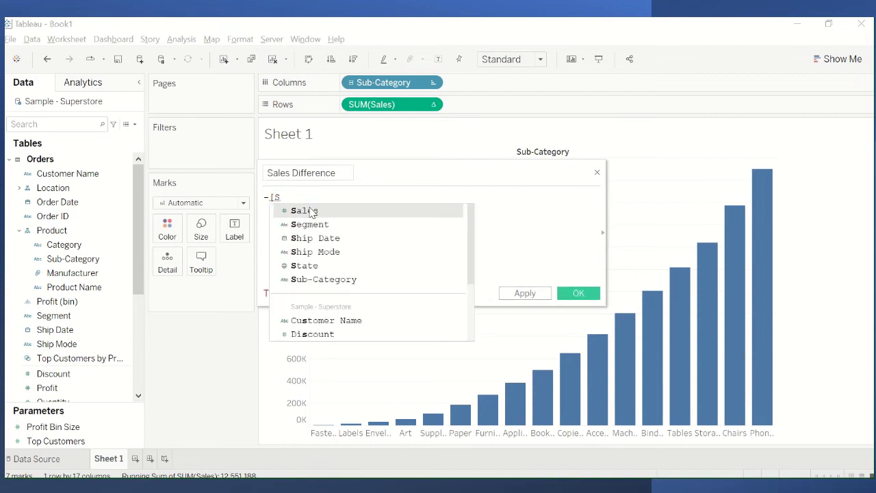
pyautogui.click(312, 212)
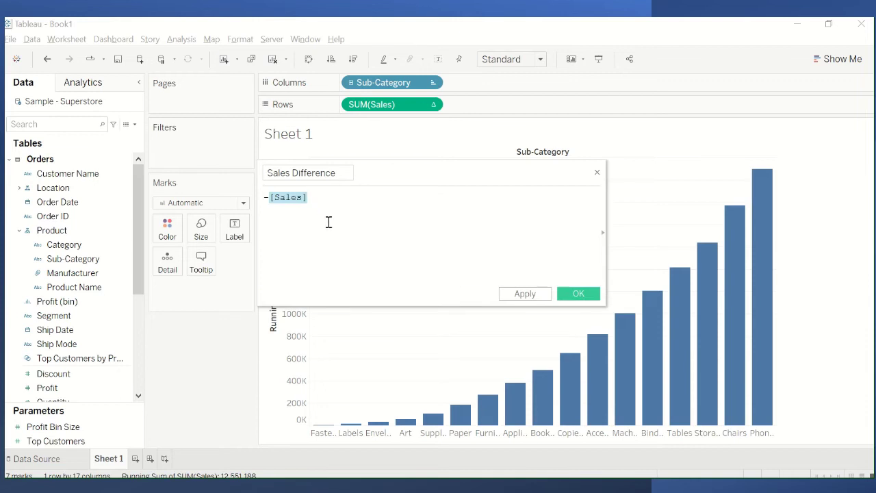
pyautogui.moveTo(319, 197); pyautogui.dragTo(272, 201)
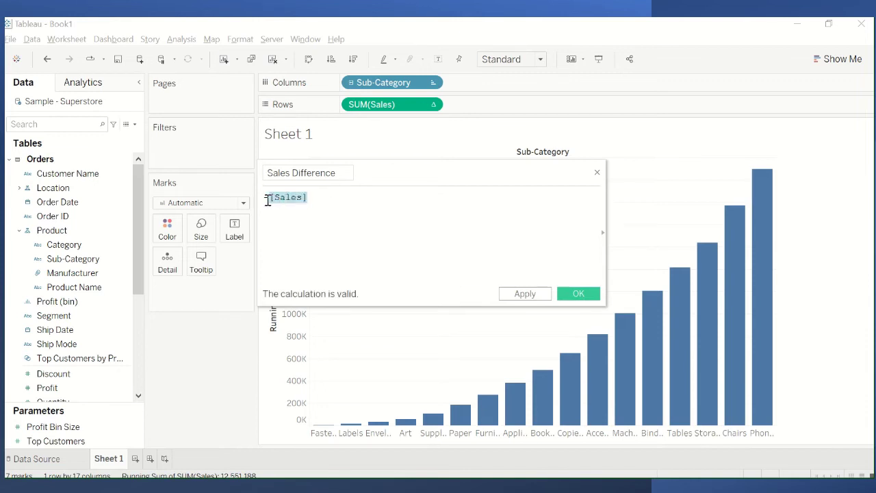
pyautogui.click(326, 205)
pyautogui.click(525, 294)
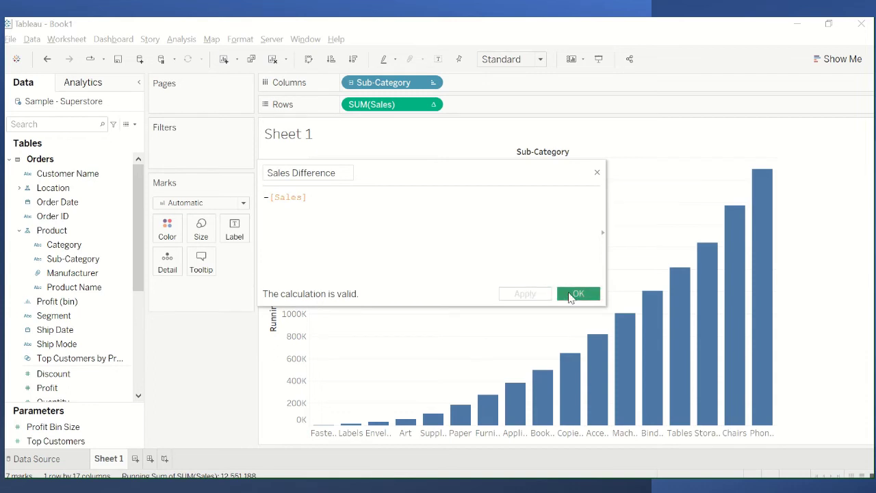
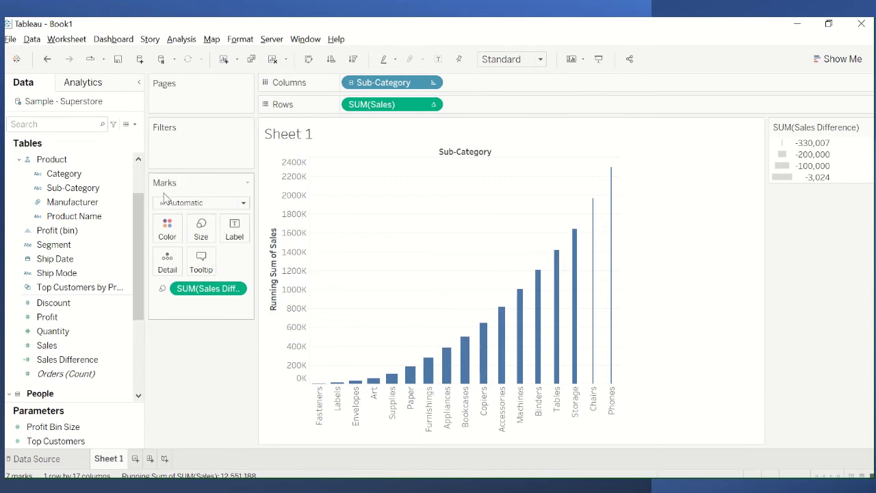
# Change the chart's mark type to Gantt Bar
pyautogui.click(195, 204)
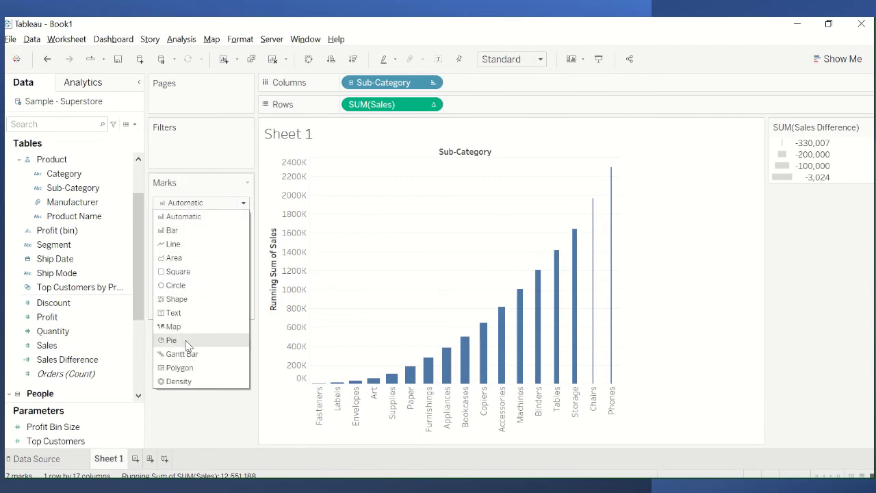
pyautogui.click(188, 354)
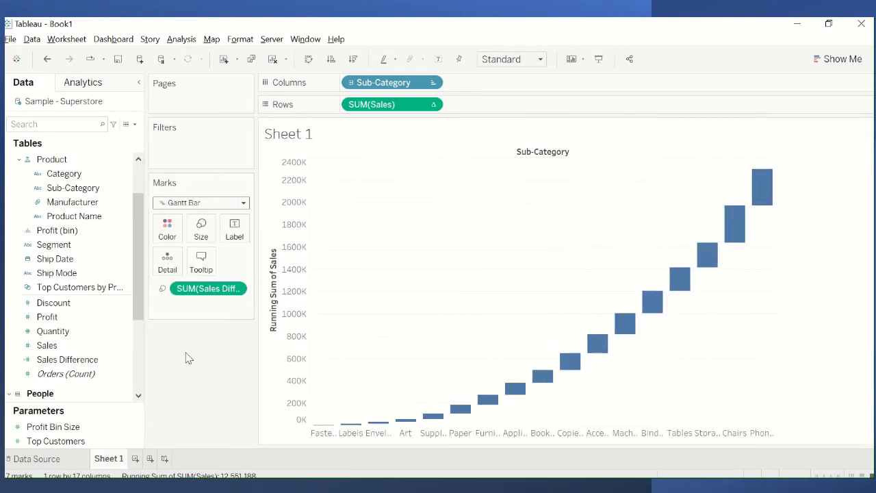
# Examine the running sum and Sales Difference of several sub-categories, including Labels, Supplies, Accessories, Tables and Phones
pyautogui.moveTo(346, 430)
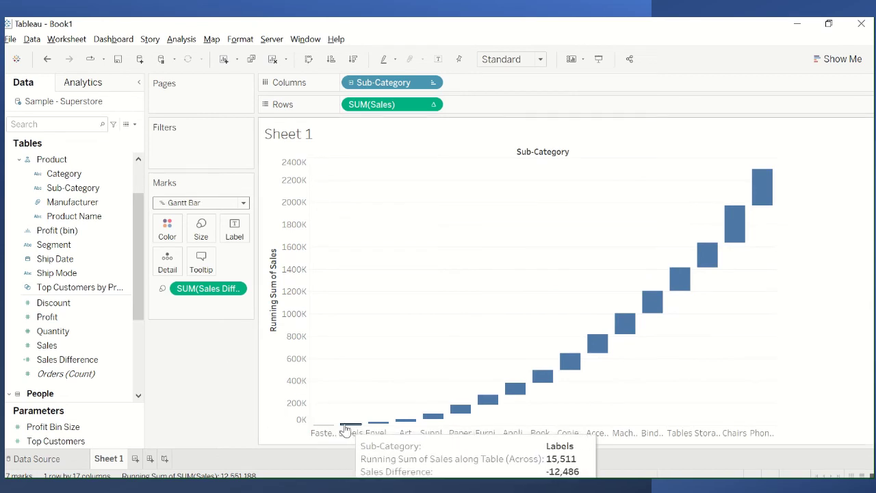
pyautogui.moveTo(431, 419)
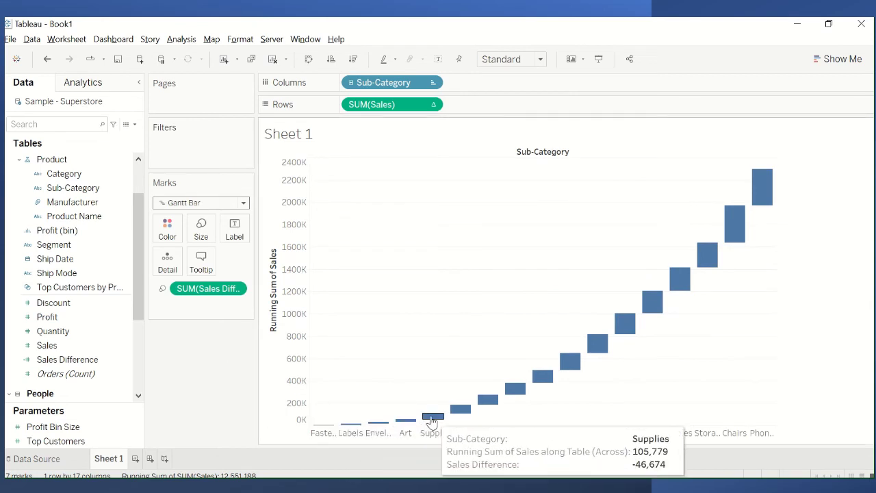
pyautogui.moveTo(604, 347)
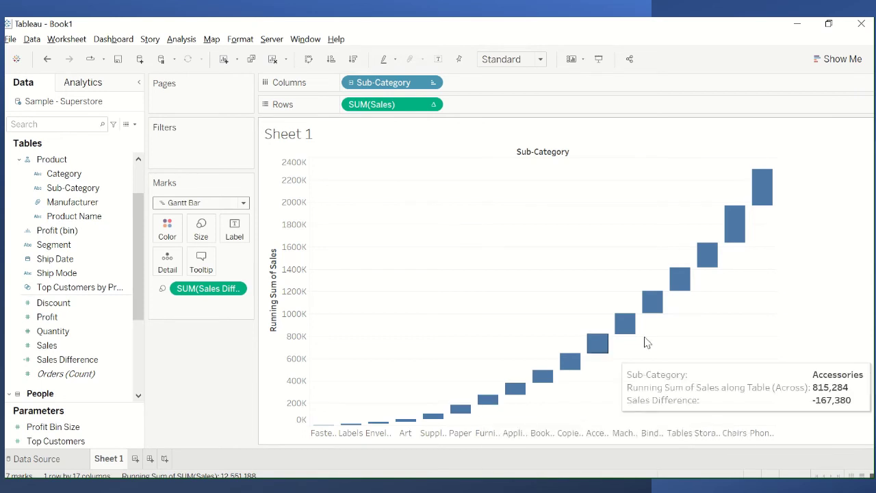
pyautogui.moveTo(672, 277)
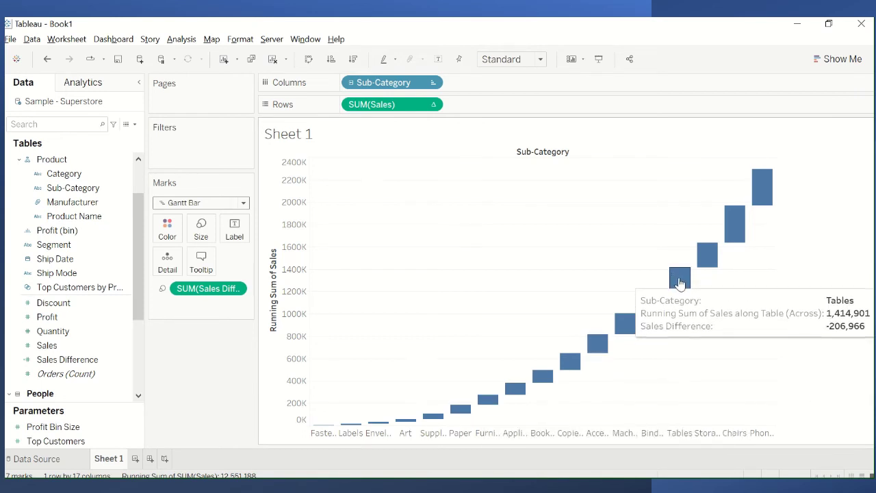
pyautogui.moveTo(710, 260)
pyautogui.moveTo(766, 185)
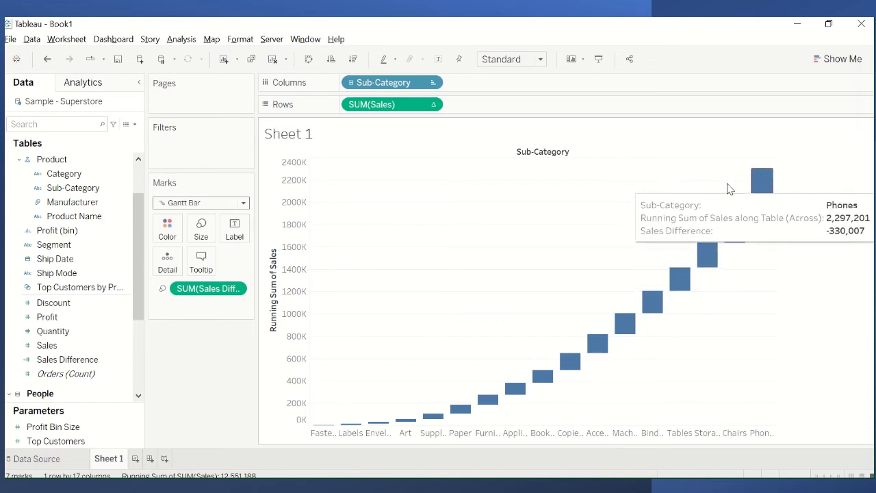
pyautogui.moveTo(345, 21)
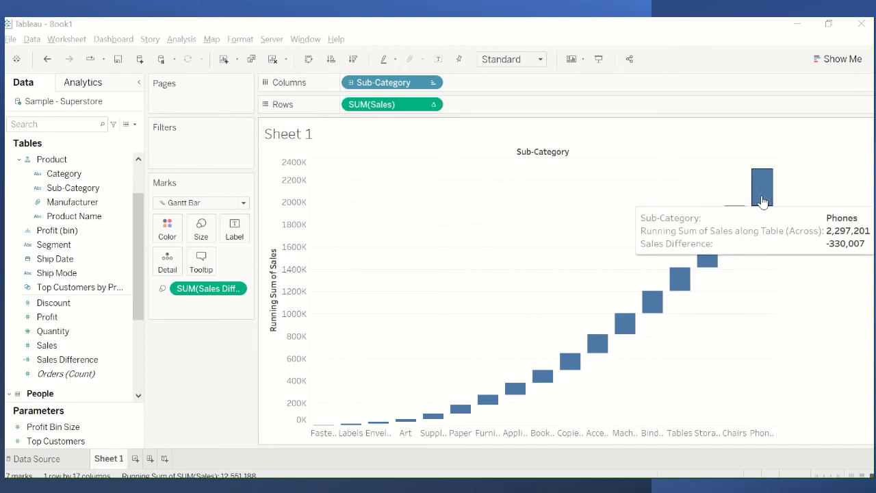
pyautogui.moveTo(567, 360)
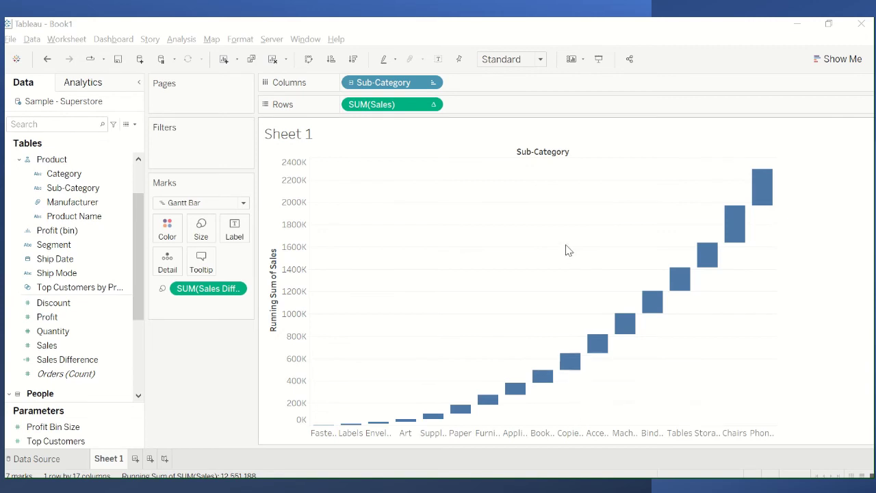
# Try the Fit Width, Entire View and Fit Height sizing options on the chart
pyautogui.click(512, 59)
pyautogui.click(505, 82)
pyautogui.click(517, 62)
pyautogui.click(521, 110)
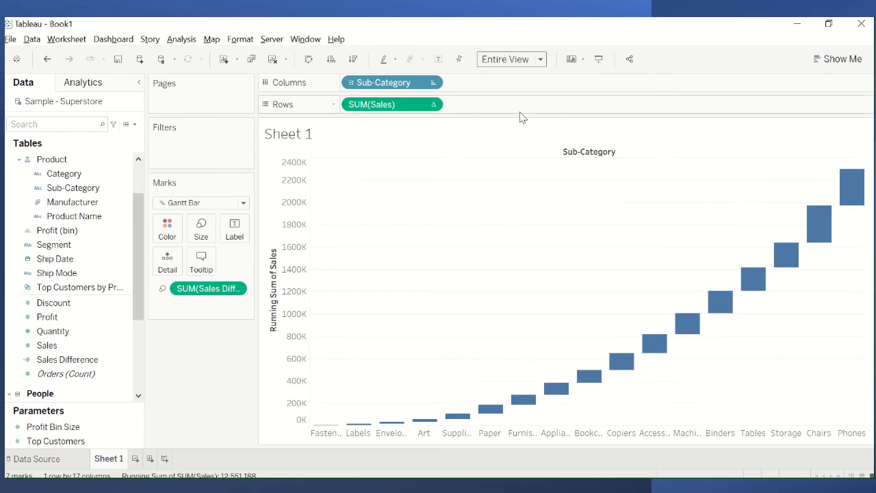
pyautogui.click(518, 60)
pyautogui.click(518, 97)
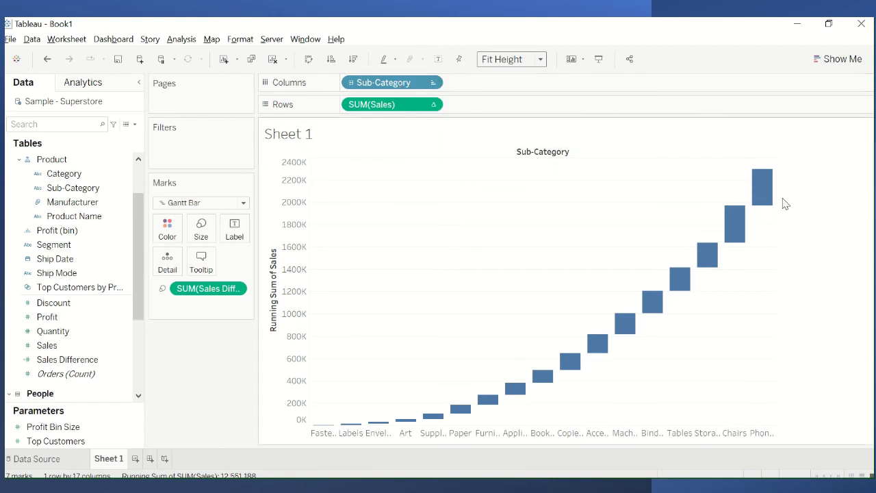
# Undo the view sizing and mark type changes, and set the mark type to Gantt Bar again
pyautogui.click(202, 205)
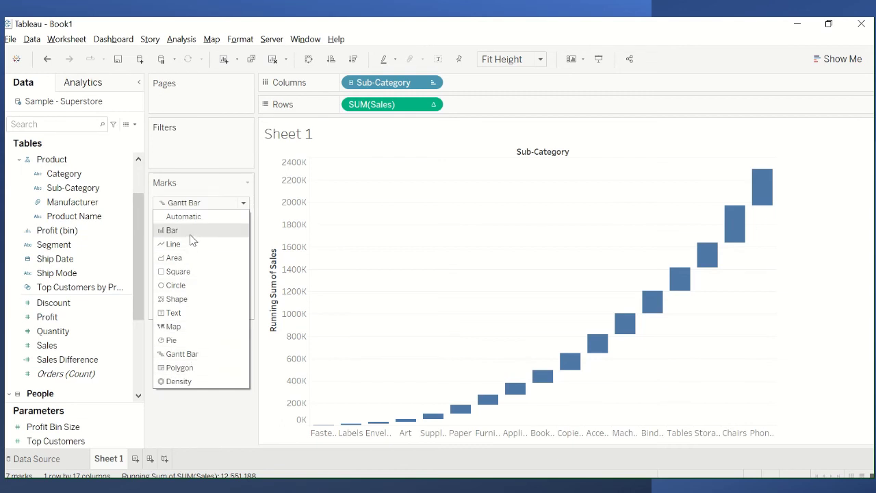
pyautogui.click(193, 419)
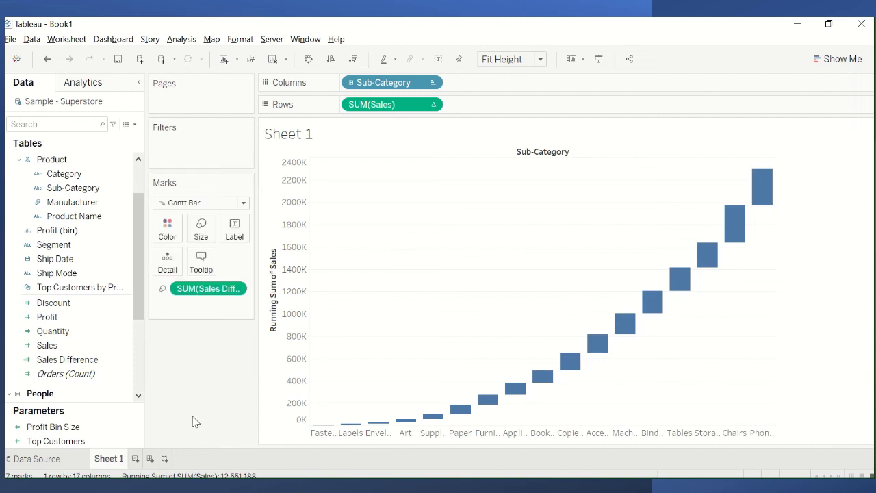
pyautogui.click(46, 60)
pyautogui.click(47, 60)
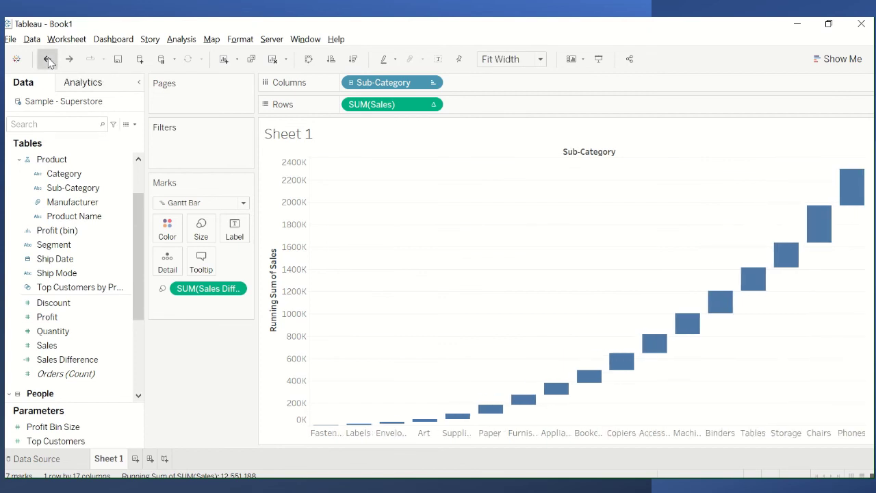
pyautogui.click(47, 59)
pyautogui.click(46, 60)
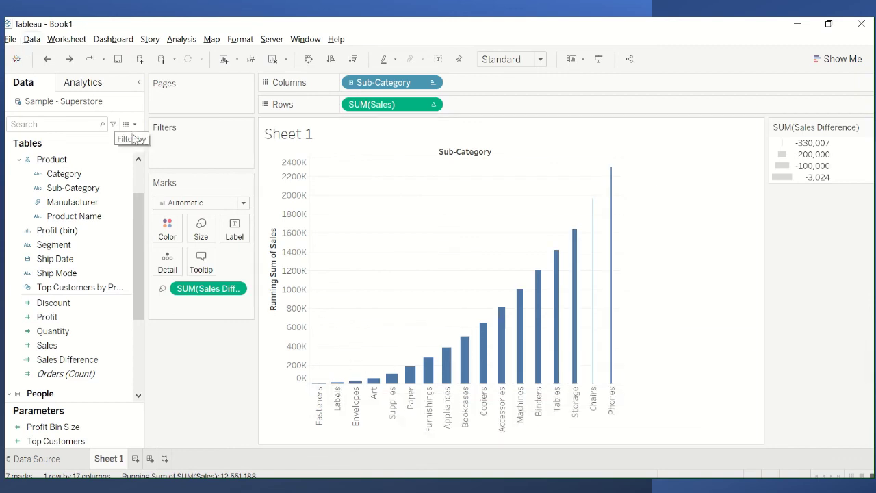
pyautogui.click(203, 204)
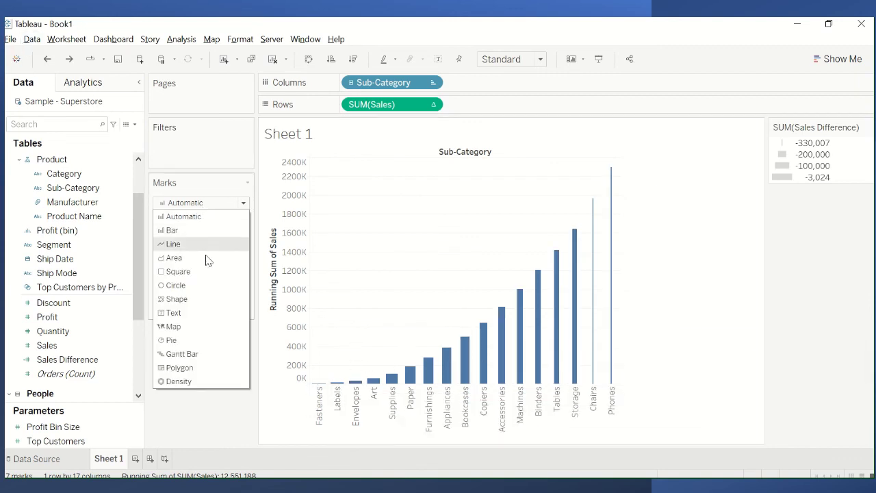
pyautogui.click(211, 356)
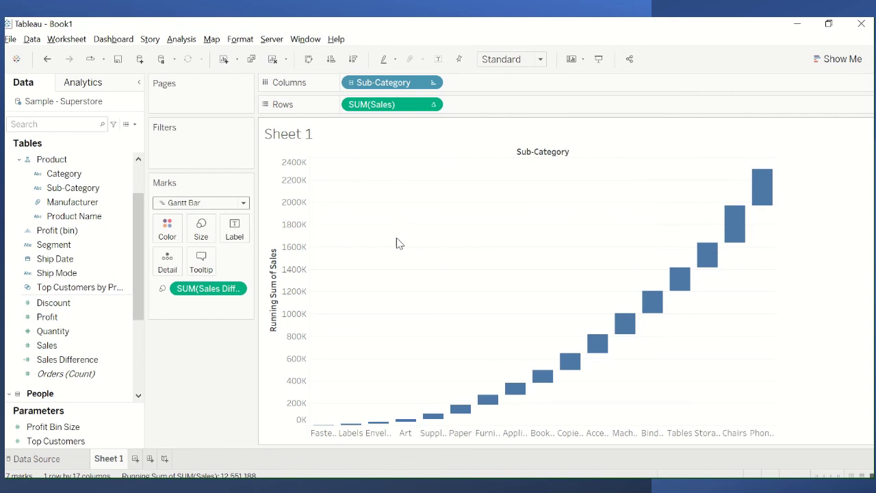
# Undo the Gantt Bar, Sales Difference and running total changes back to the plain Sales bars, and redo them all
pyautogui.click(48, 59)
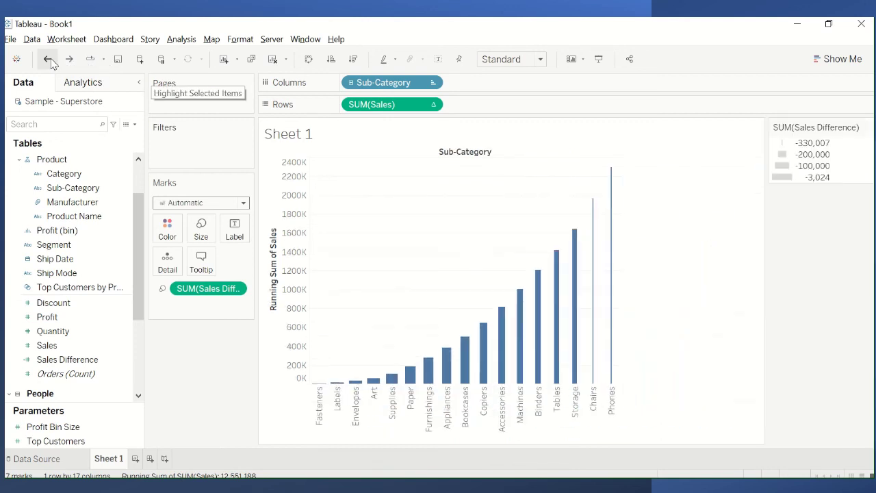
pyautogui.click(48, 59)
pyautogui.click(48, 59)
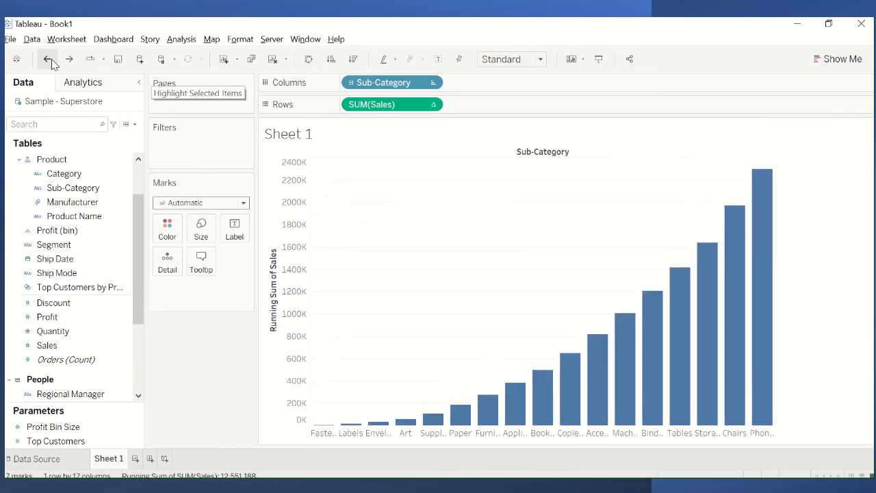
pyautogui.click(46, 59)
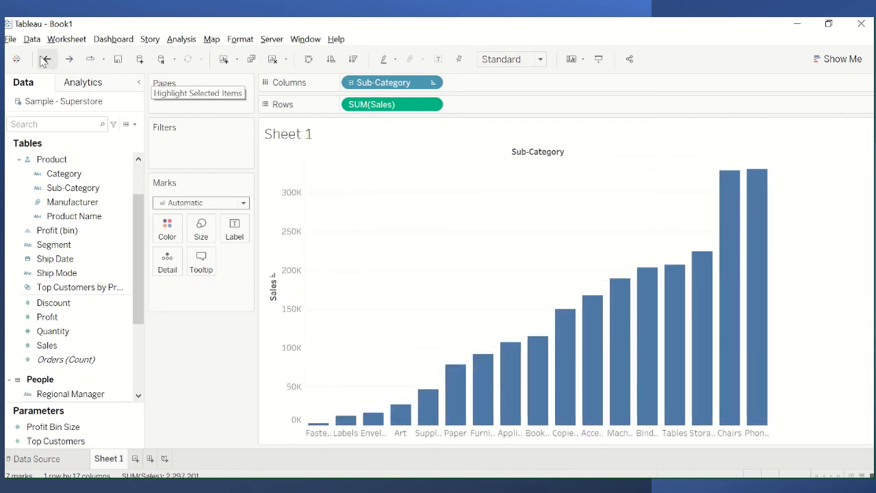
pyautogui.click(68, 60)
pyautogui.click(68, 60)
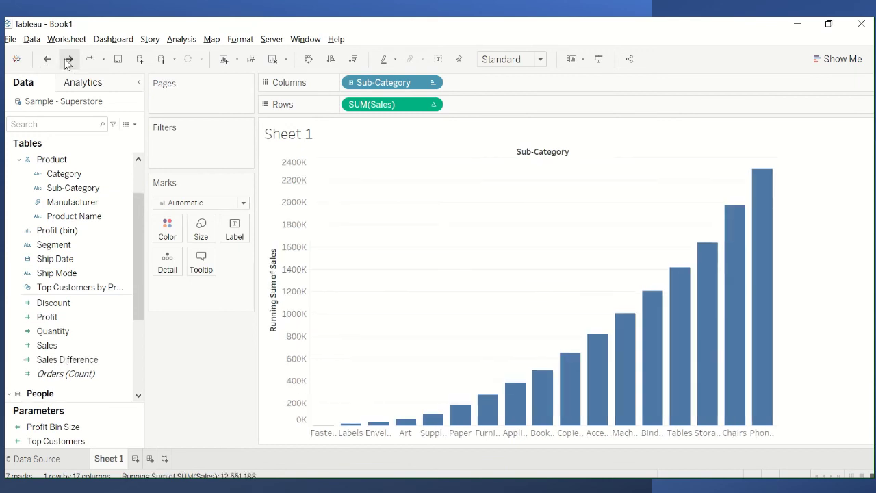
pyautogui.click(68, 60)
pyautogui.click(68, 60)
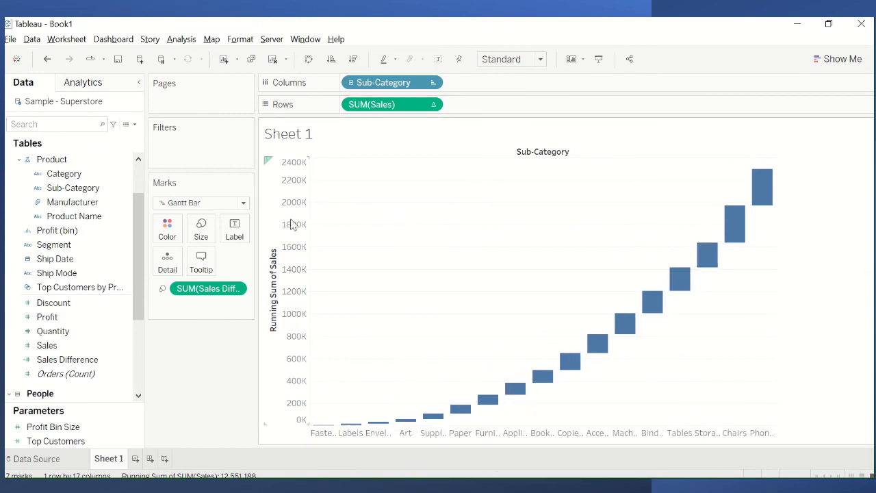
pyautogui.click(207, 204)
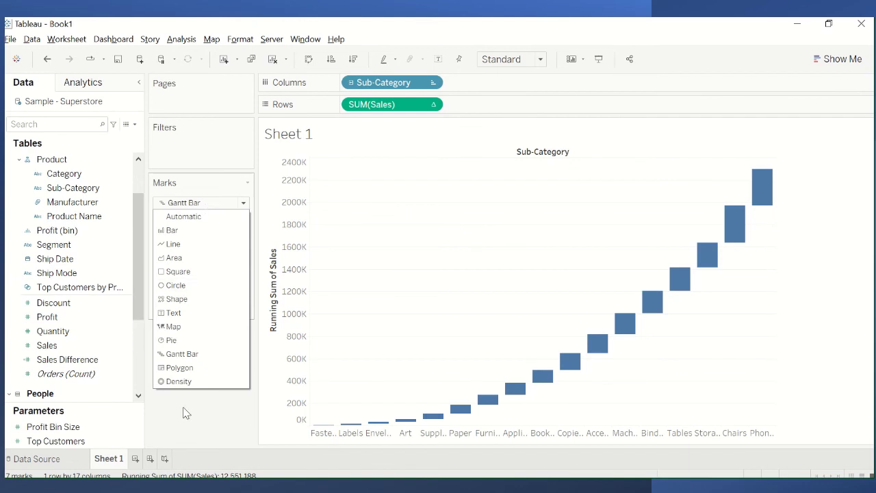
pyautogui.click(185, 439)
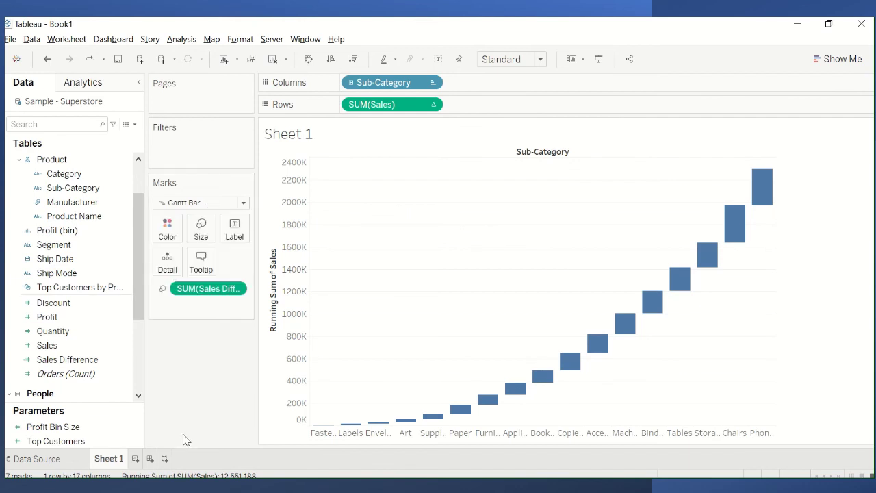